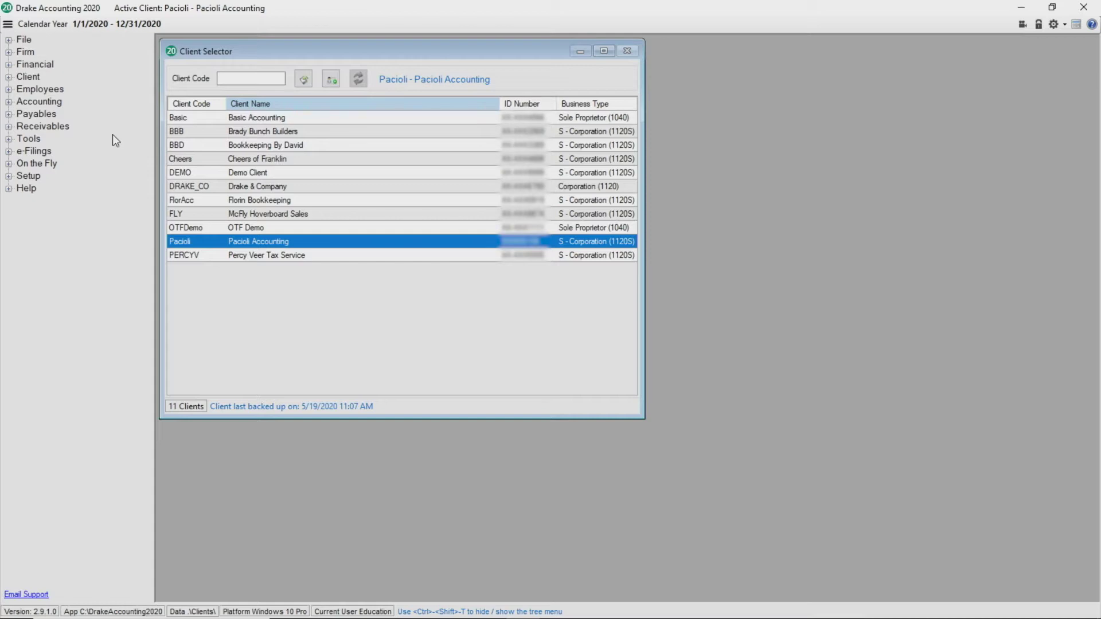
Start a bank reconciliation for 100.02: Checking Account with statement date 3/31/2020
click(55, 103)
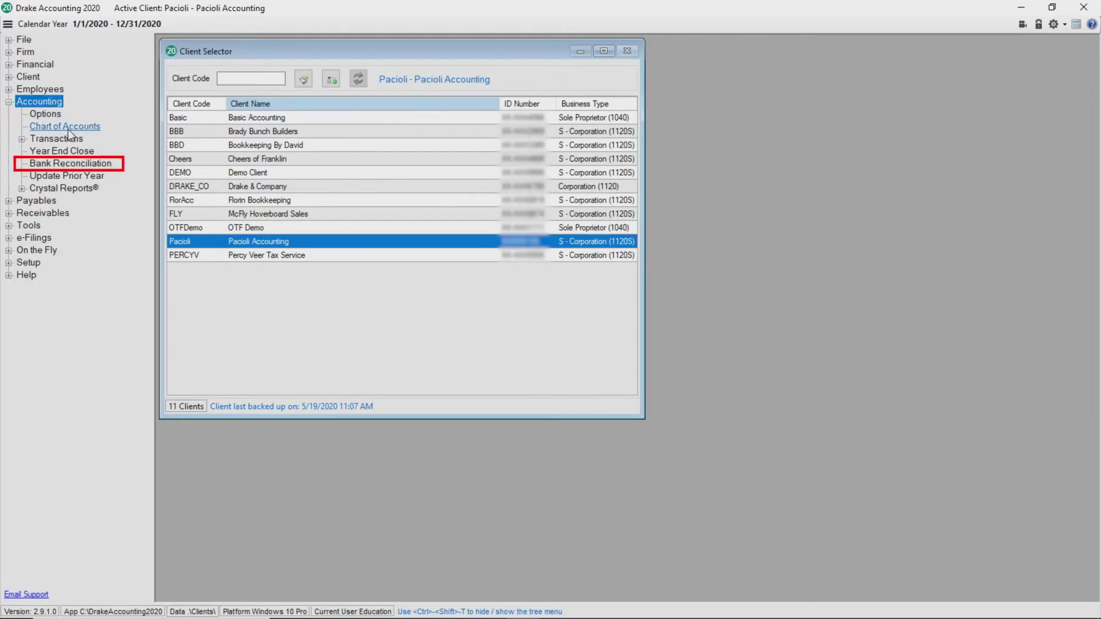
click(70, 164)
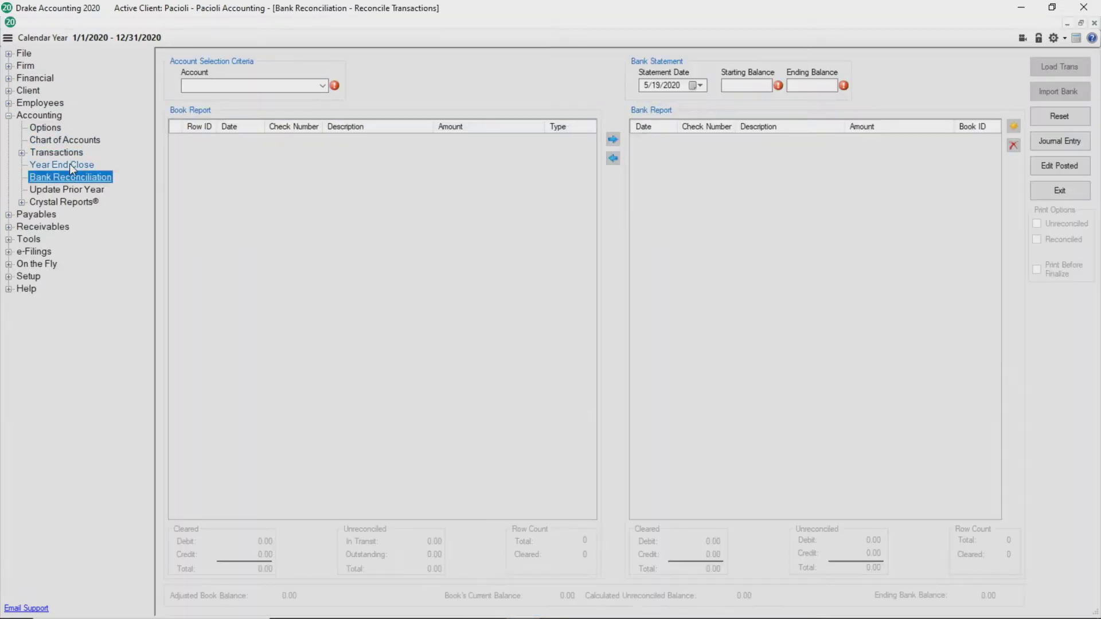
click(321, 86)
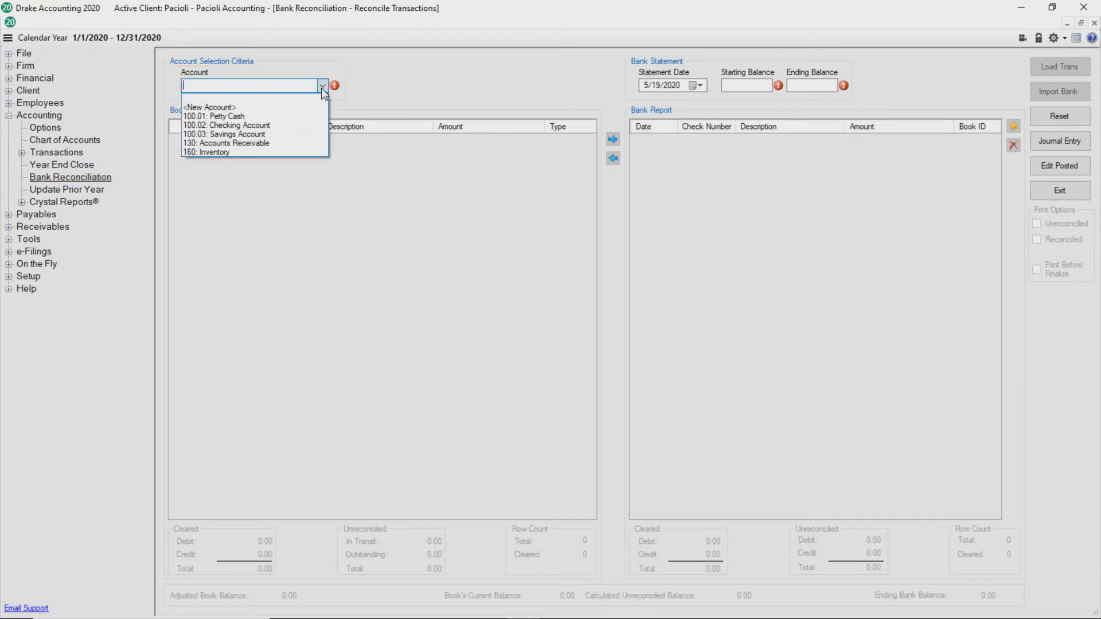
click(286, 122)
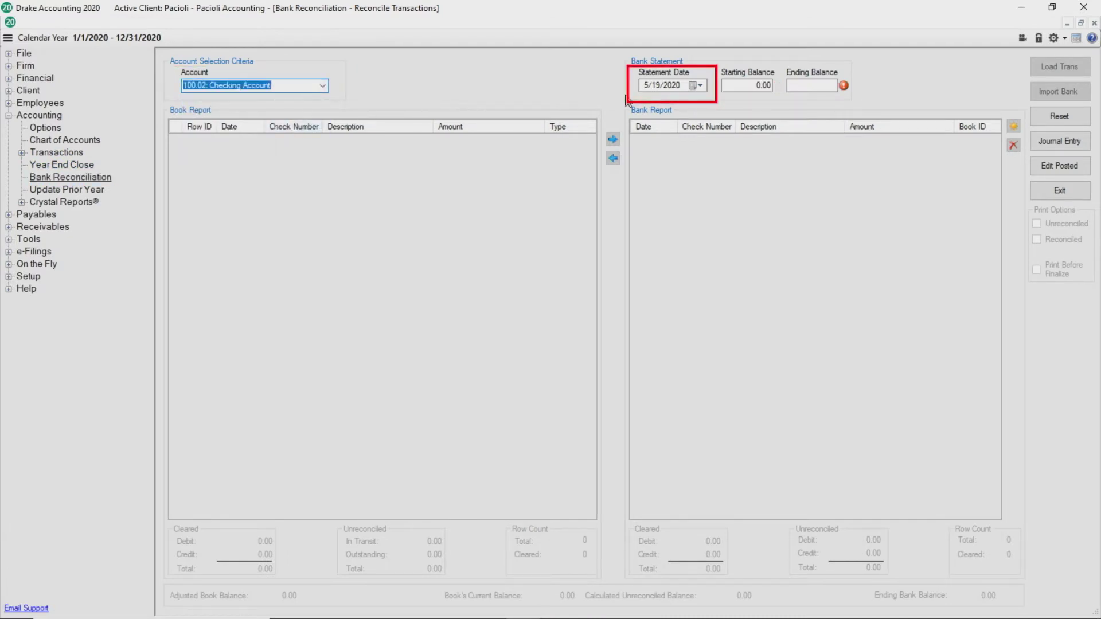
click(698, 87)
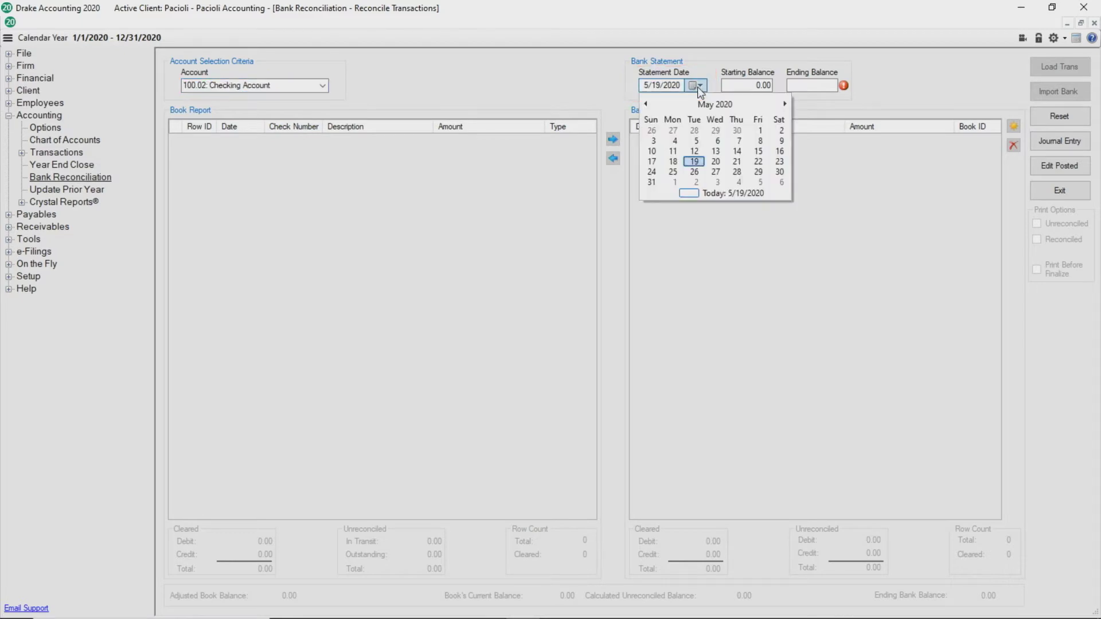
click(647, 103)
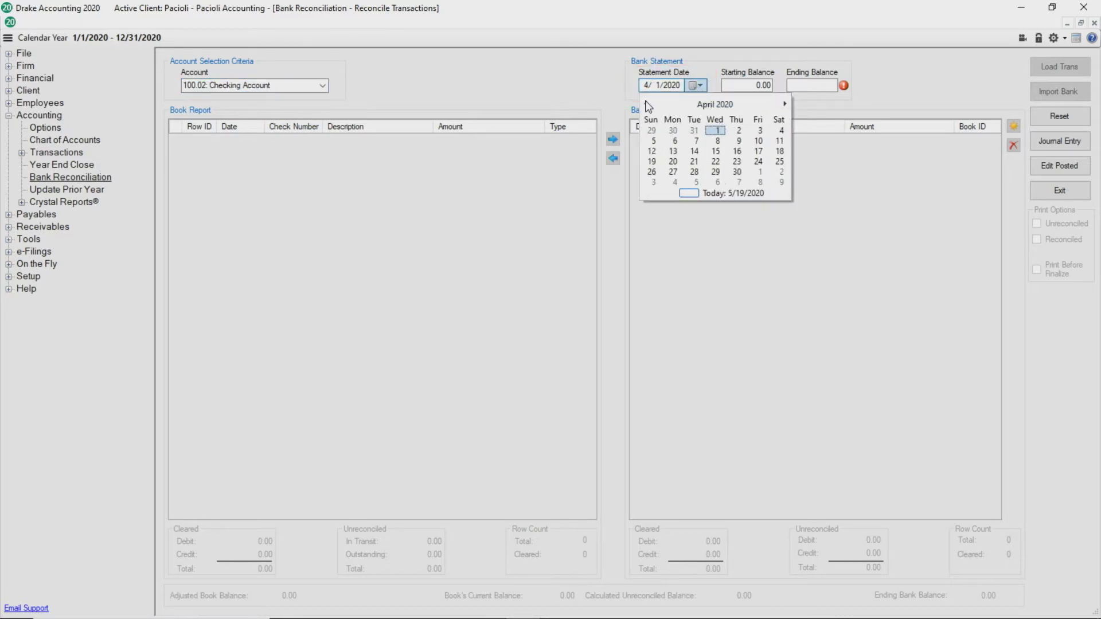
click(693, 129)
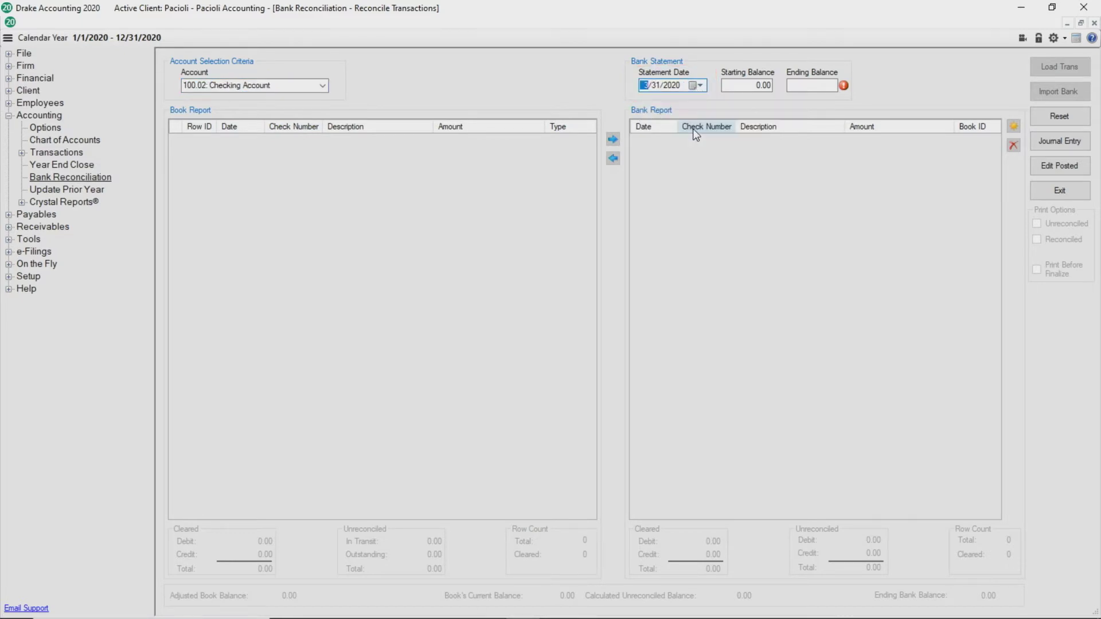
Enter a 0.00 starting balance and 200 ending balance, then load the book transactions
click(750, 86)
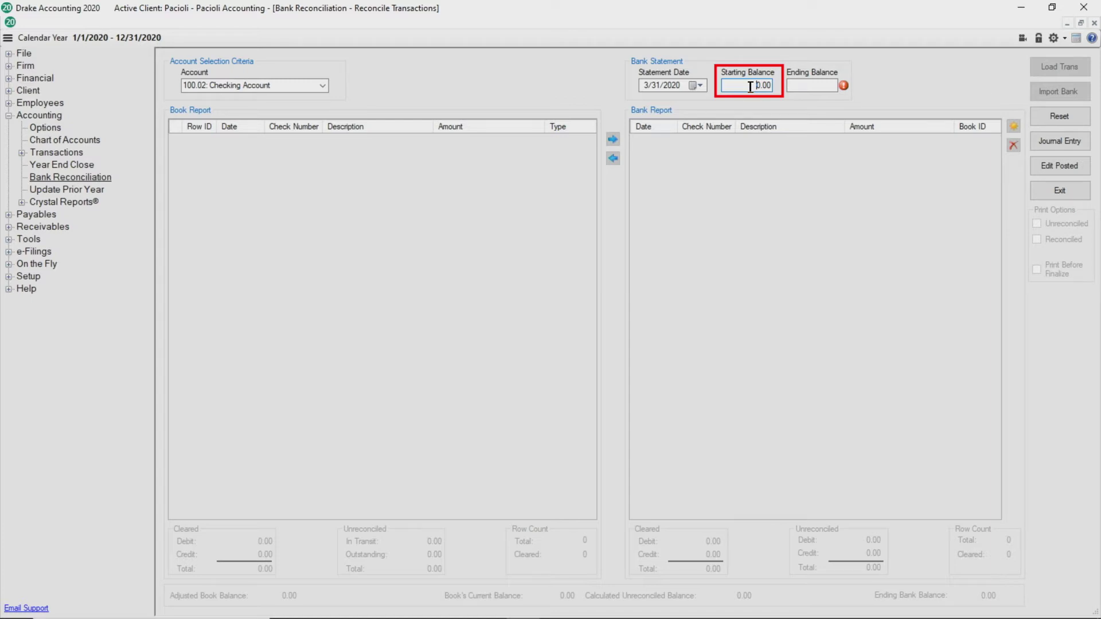
click(813, 87)
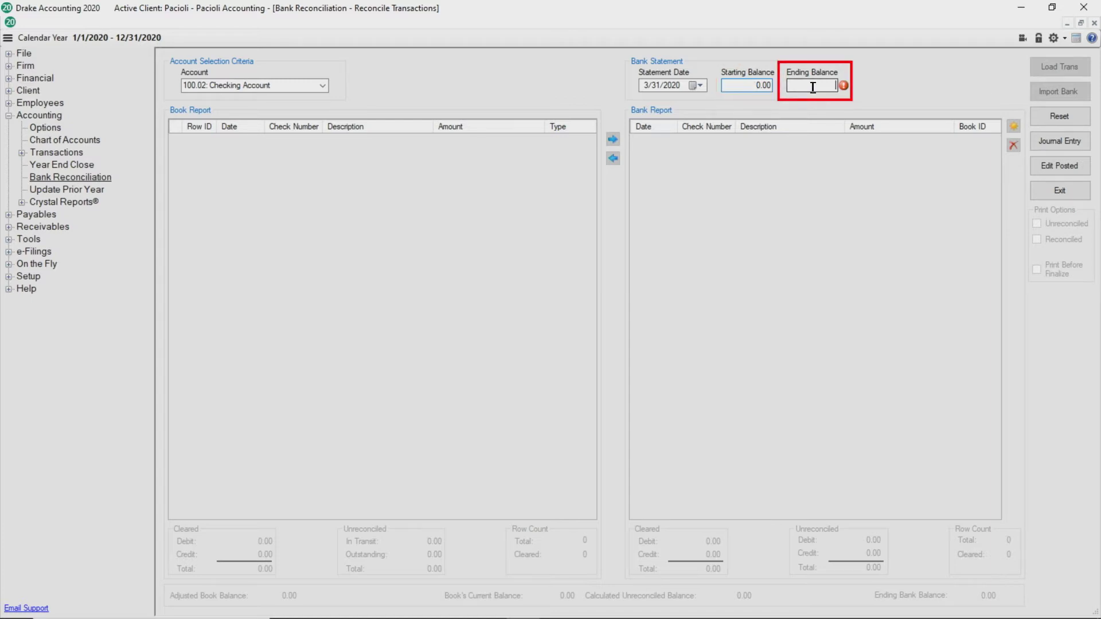
text(200)
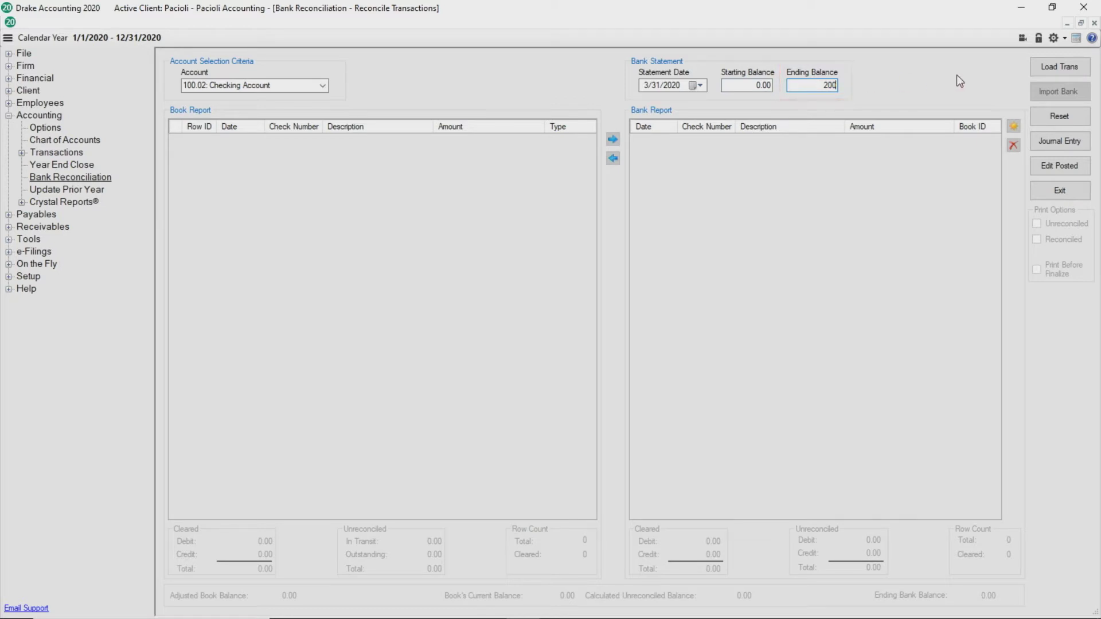
click(1051, 65)
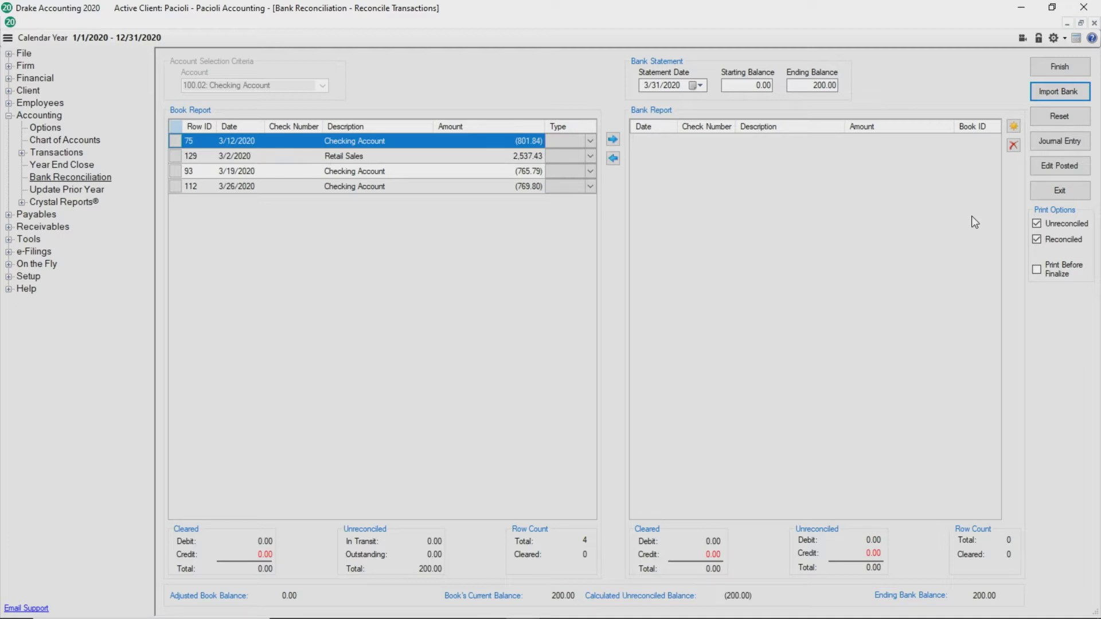
Select book rows 75, 129 and 93 among the four loaded March transactions
click(491, 267)
drag(339, 141, 339, 170)
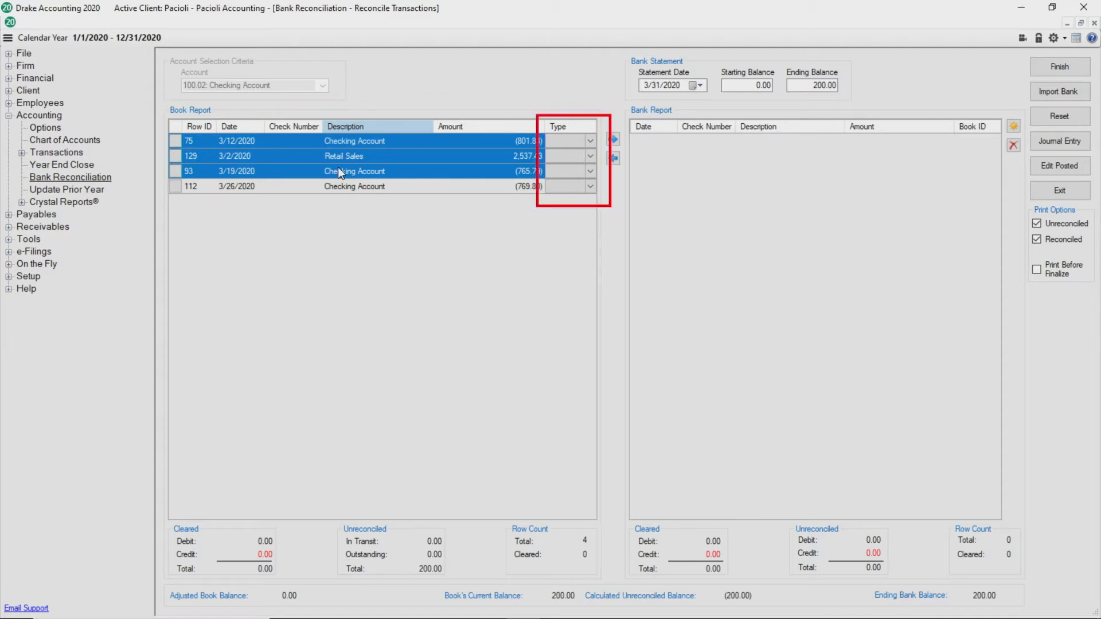
Mark rows 75, 129 and 93 as Cleared, then reset the marks so none remain cleared
click(588, 142)
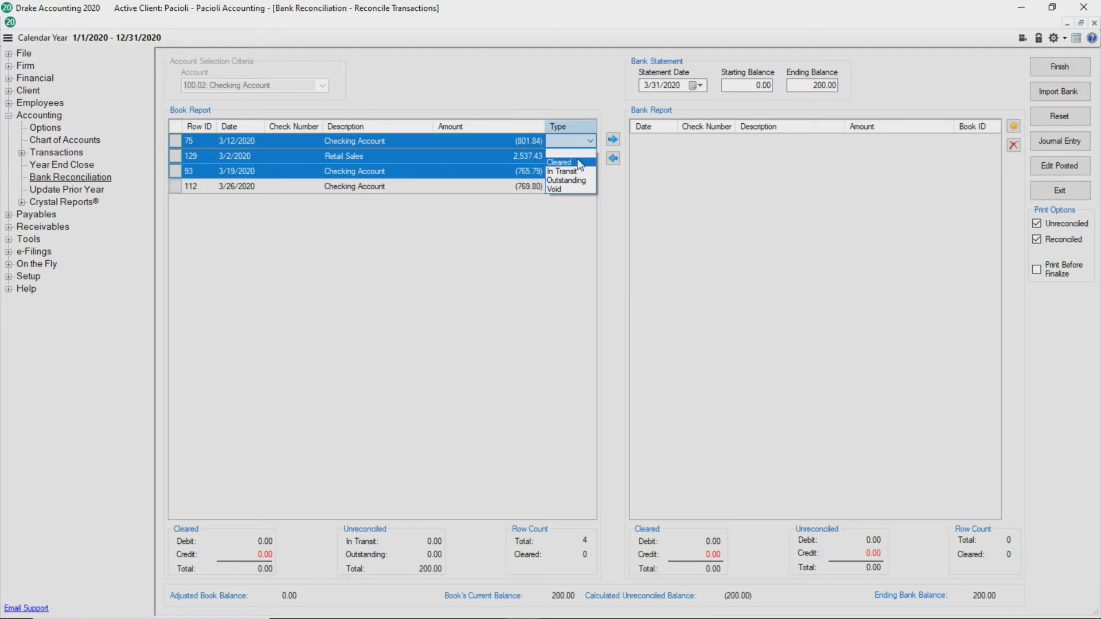
click(577, 161)
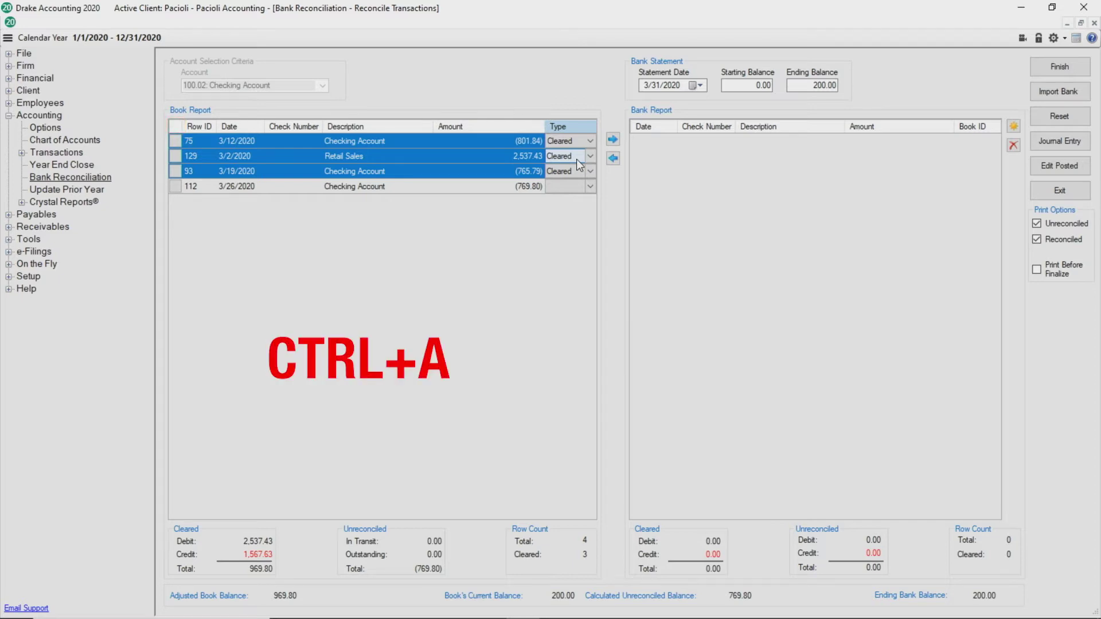
key(ctrl+a)
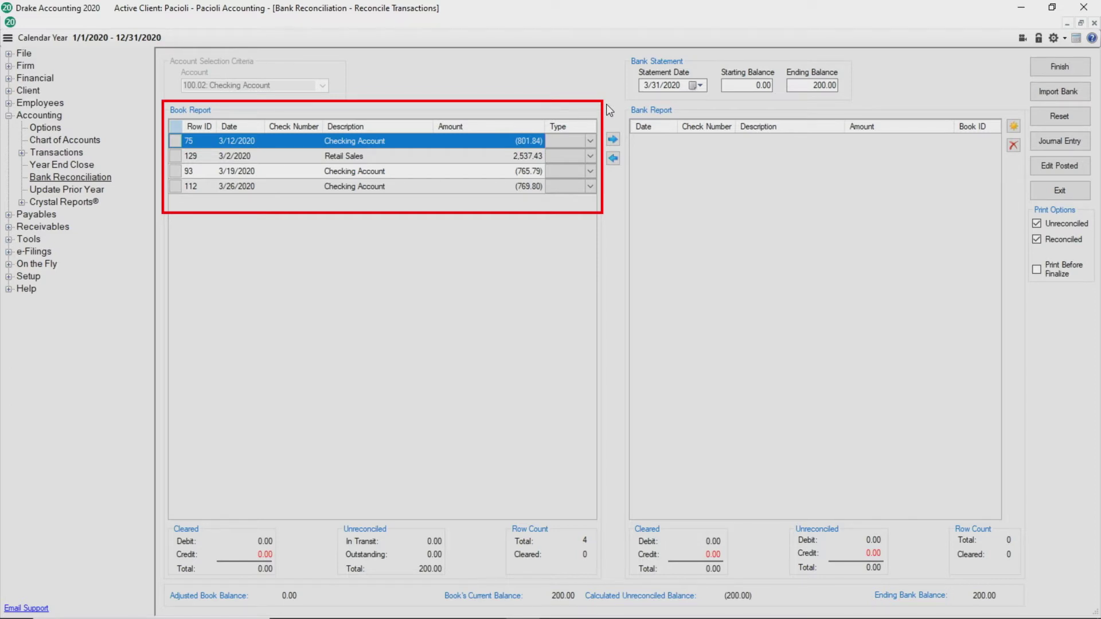
click(591, 150)
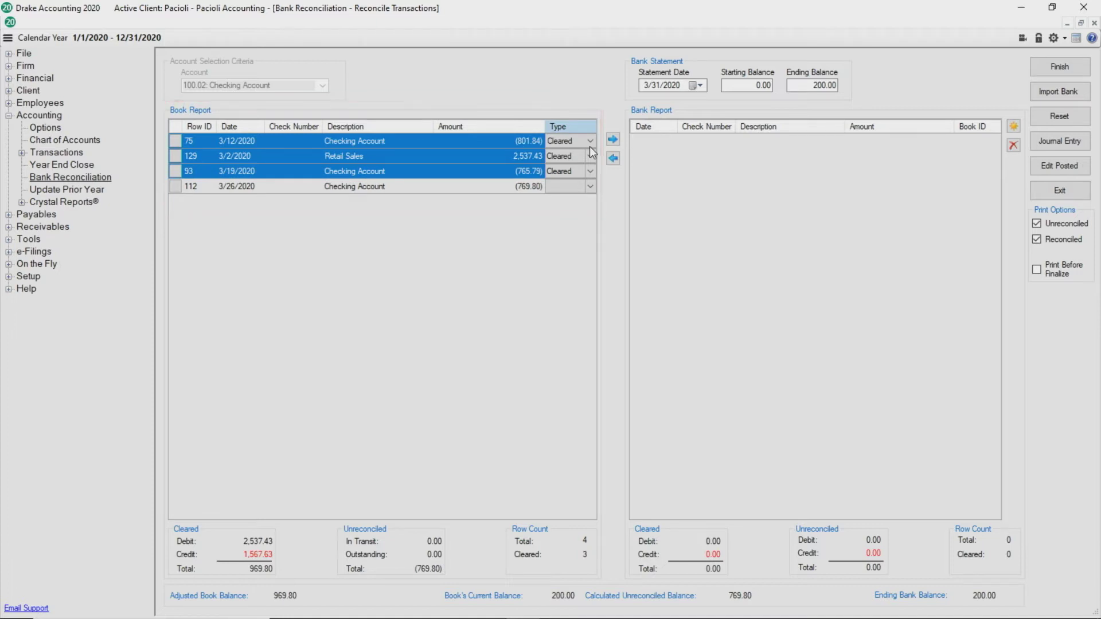
click(589, 146)
Mark rows 75 and 129, then rows 93 and 112 (3/19, 3/26), as Cleared
drag(464, 143, 493, 152)
click(591, 142)
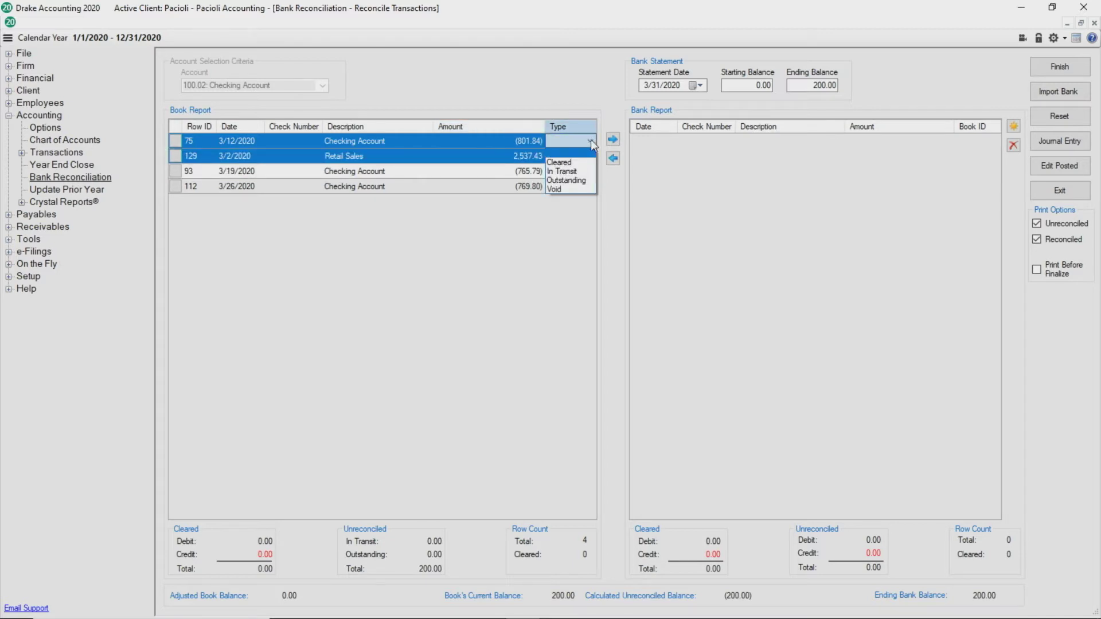
click(574, 163)
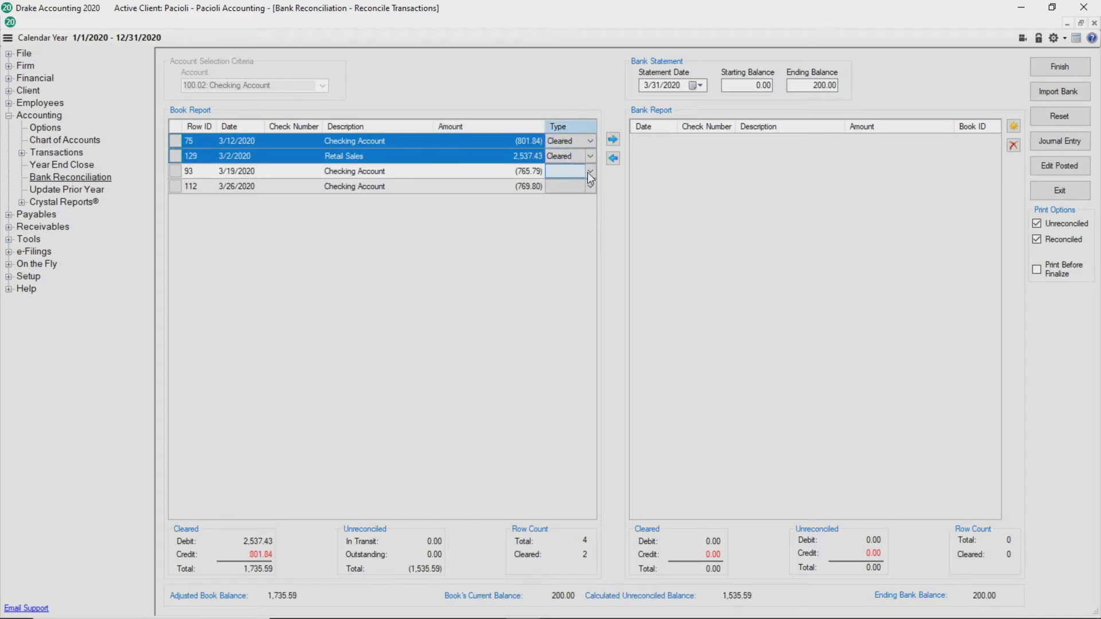
drag(507, 171, 500, 187)
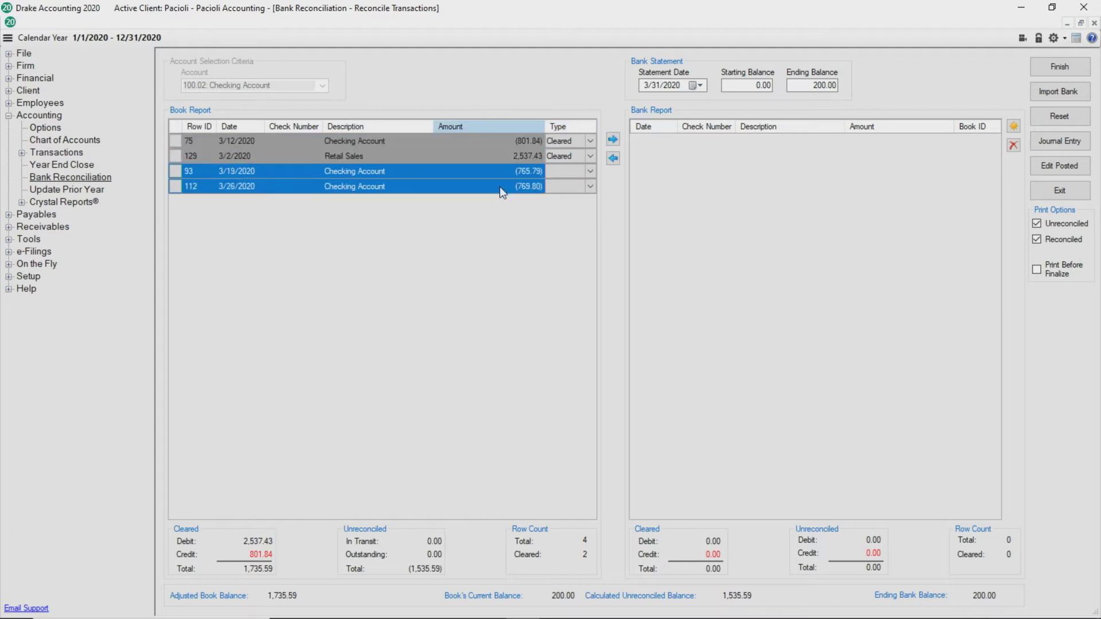
click(590, 172)
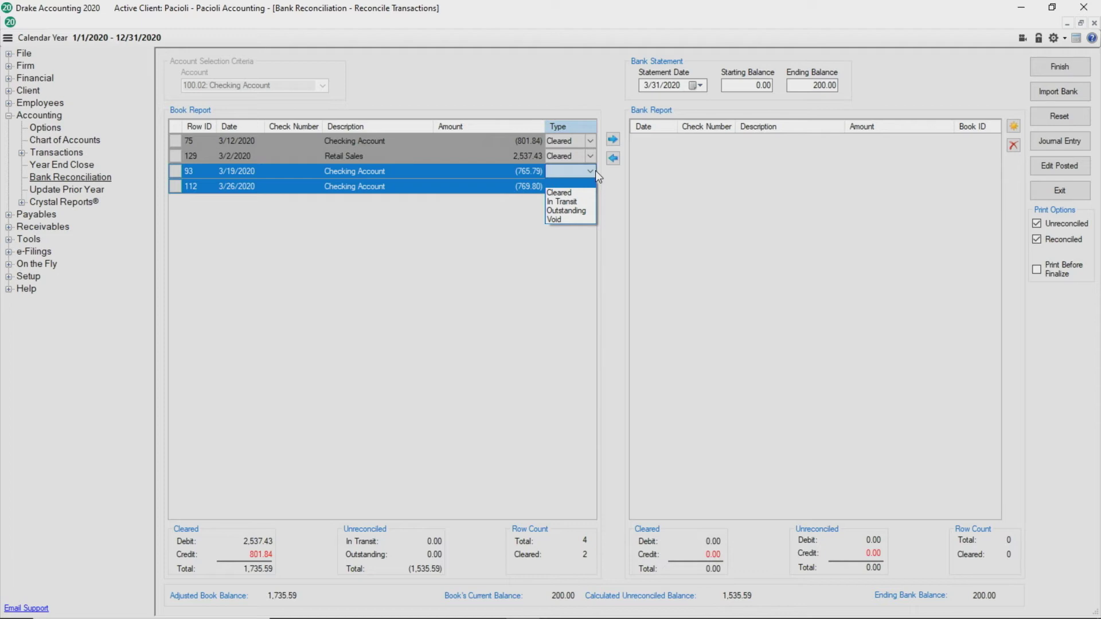
click(559, 193)
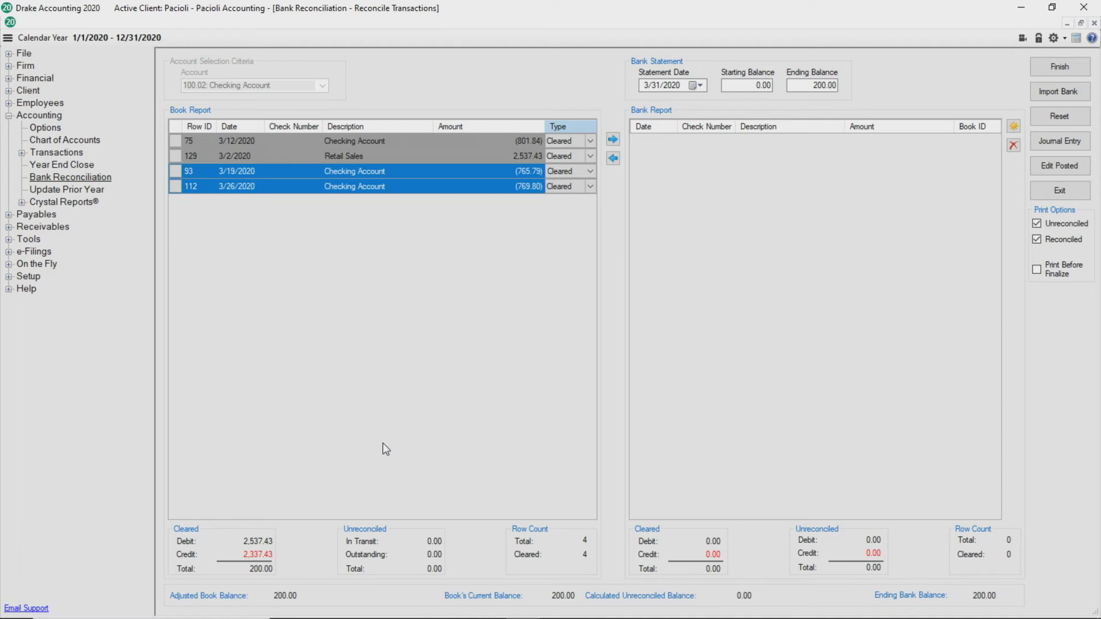
click(1052, 65)
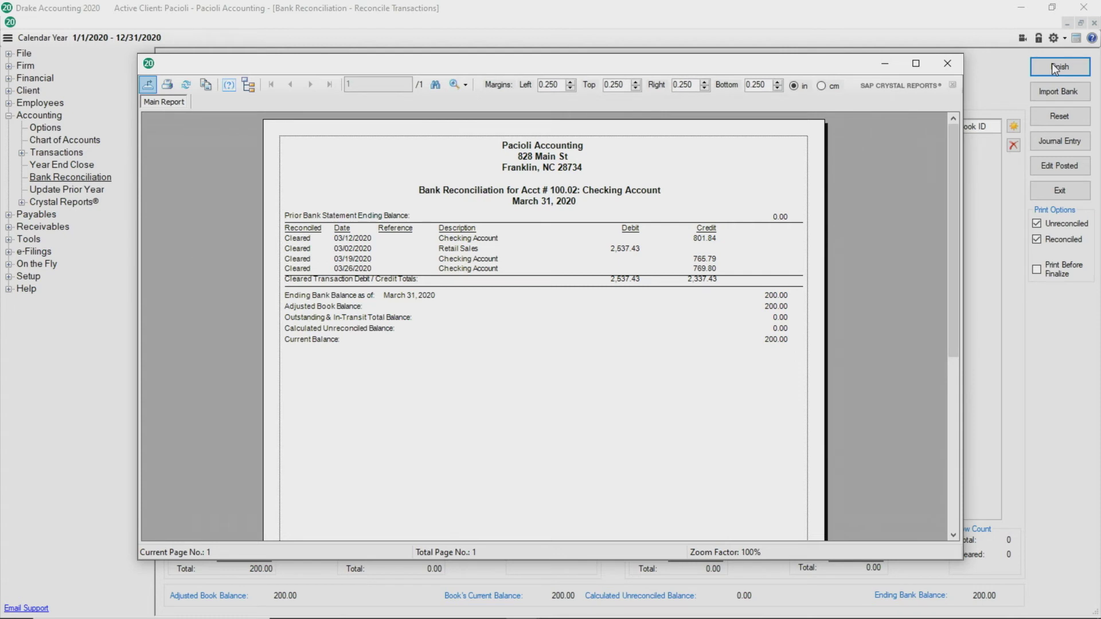
Close the March 31 reconciliation report preview to return to the Reconcile Transactions screen
click(1051, 64)
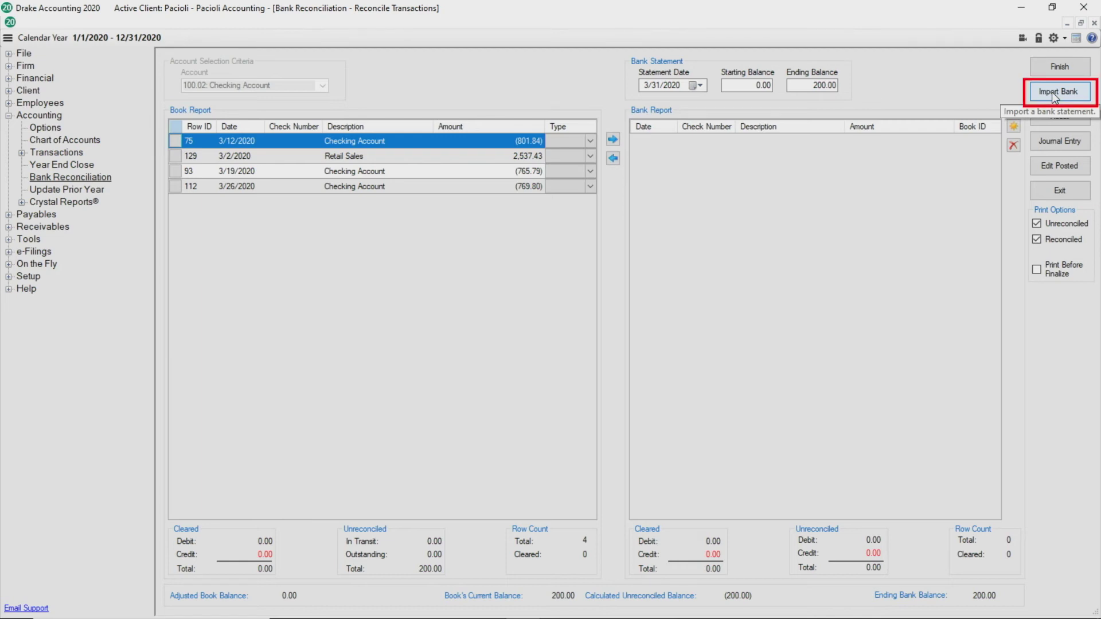
Choose D:\Bank Rec Import.csv as the bank statement file to import
click(1055, 94)
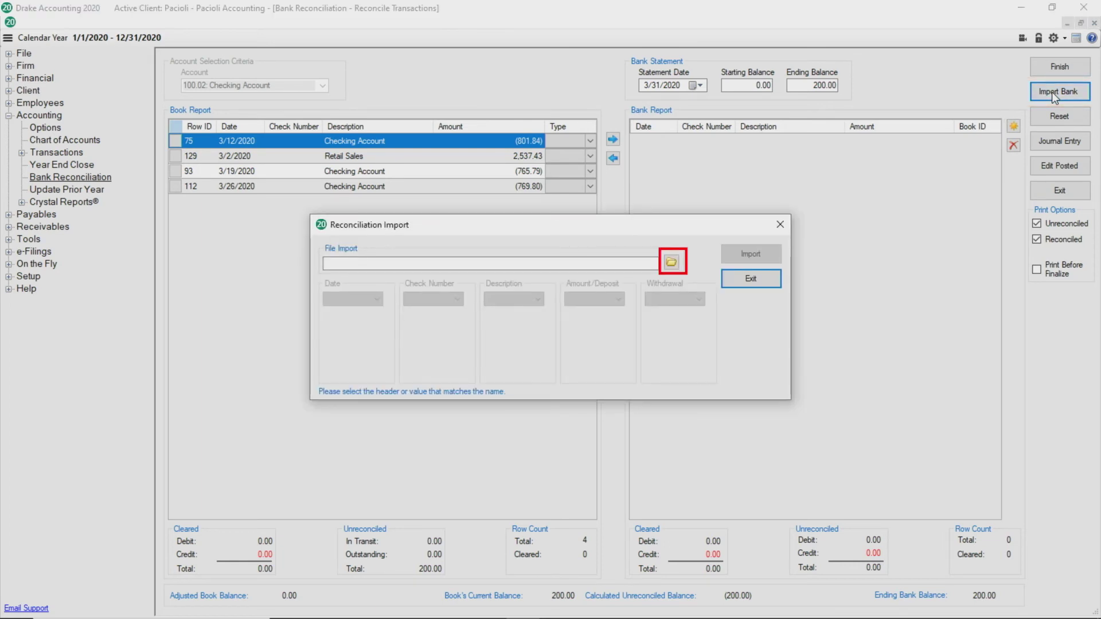
click(672, 262)
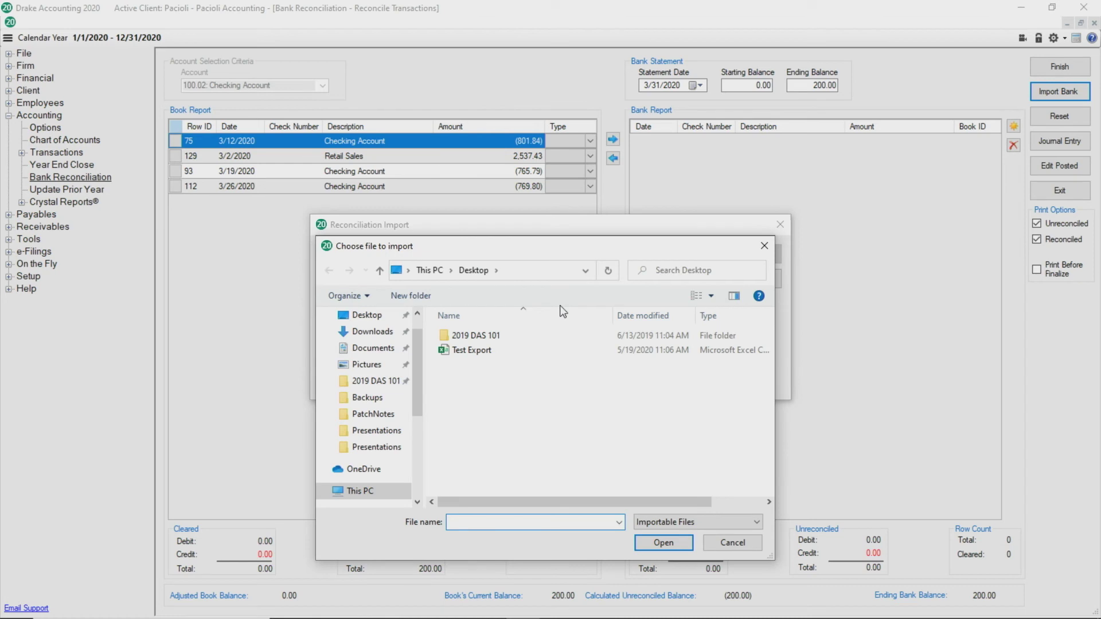
click(416, 434)
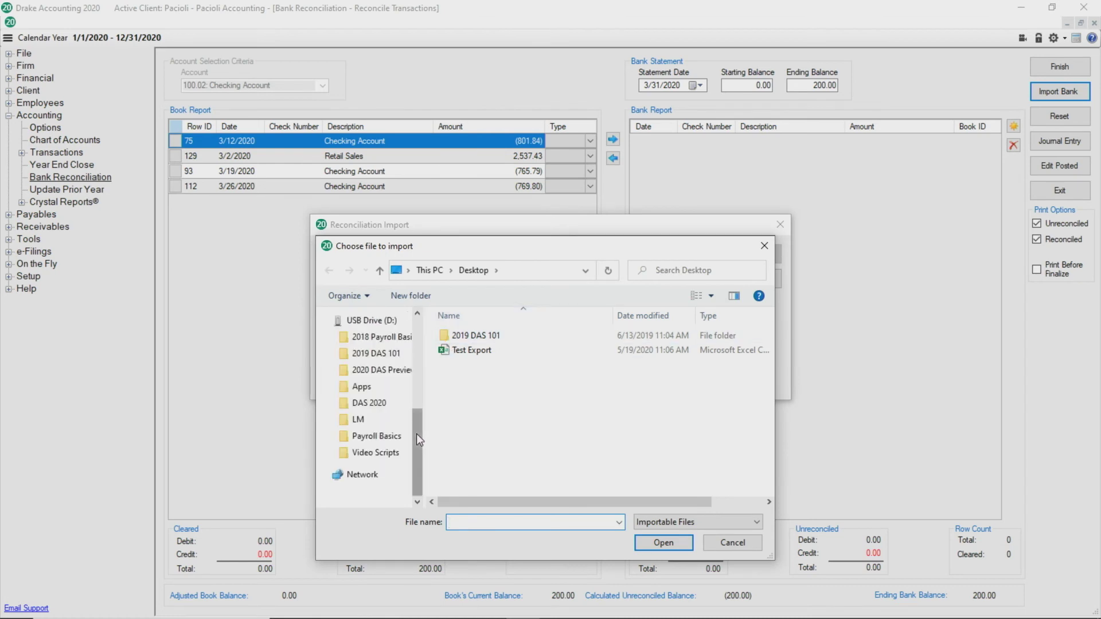
click(384, 325)
click(454, 456)
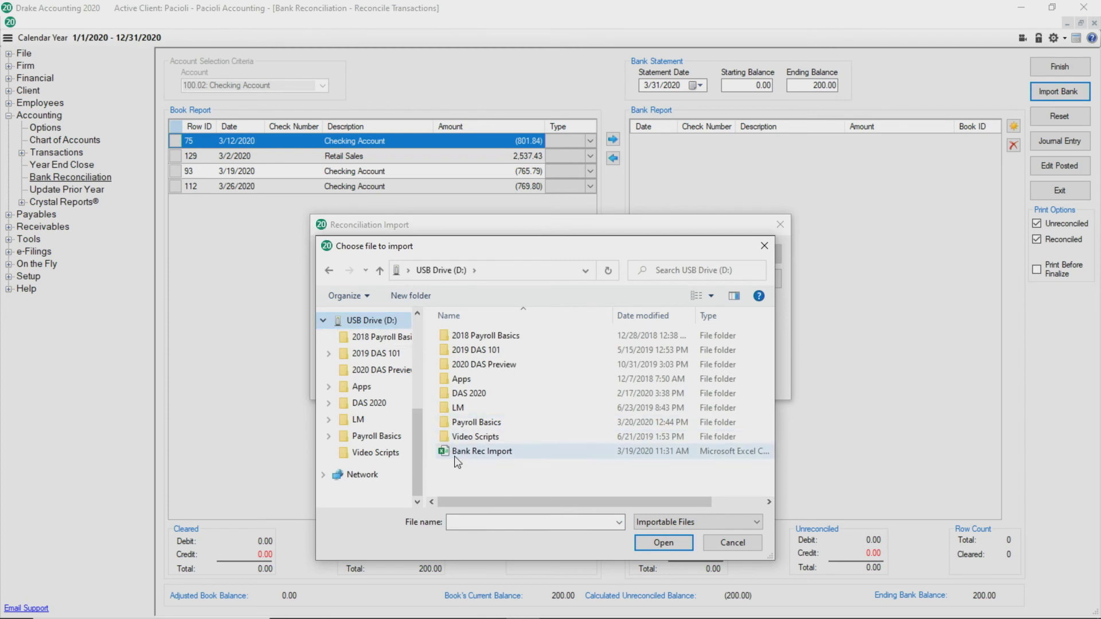
click(656, 546)
Map Amount/Deposit to Debit and Withdrawal to Credit, and import the four bank rows
click(609, 298)
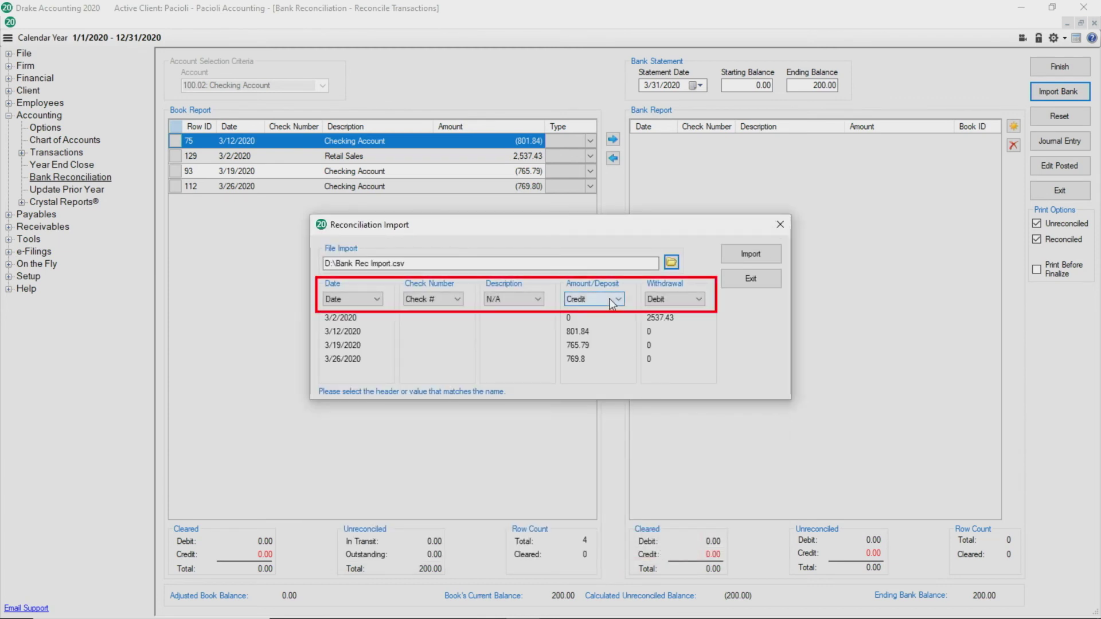
click(600, 320)
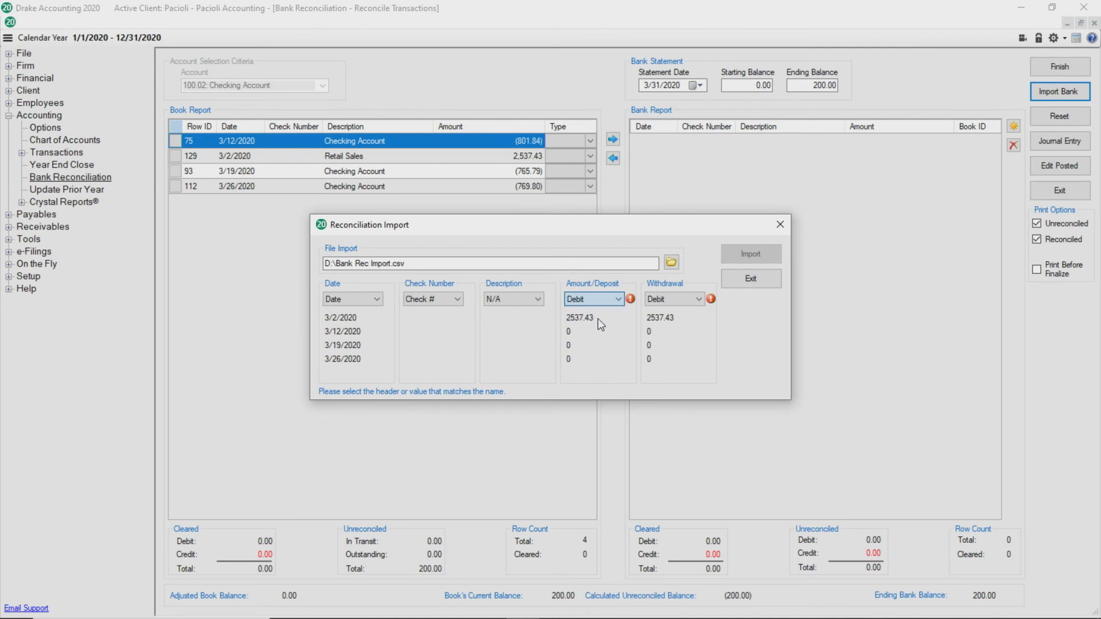
click(672, 299)
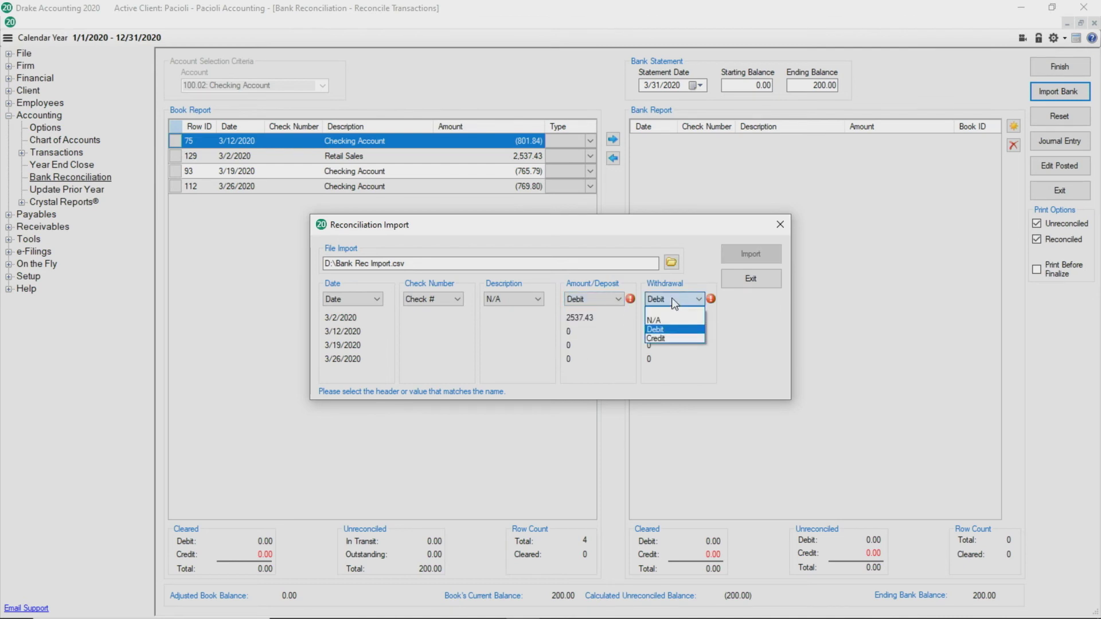
click(669, 338)
click(750, 253)
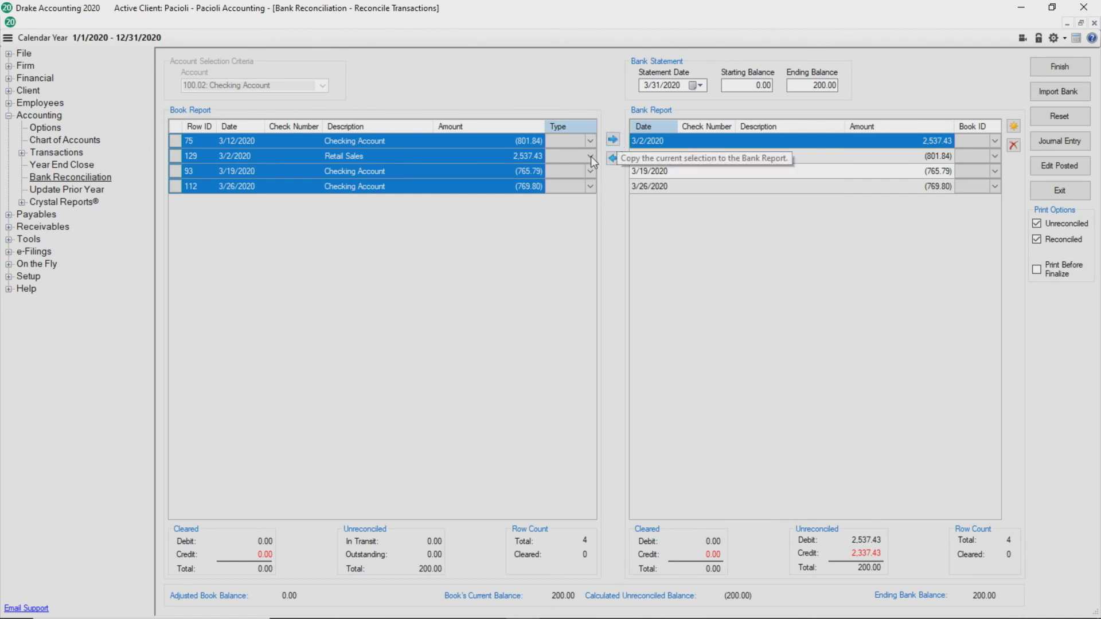
Match book rows 75, 129 and 93 to the bank report and link the 3/26 bank entry to row 112
click(521, 144)
ctrl+click(521, 156)
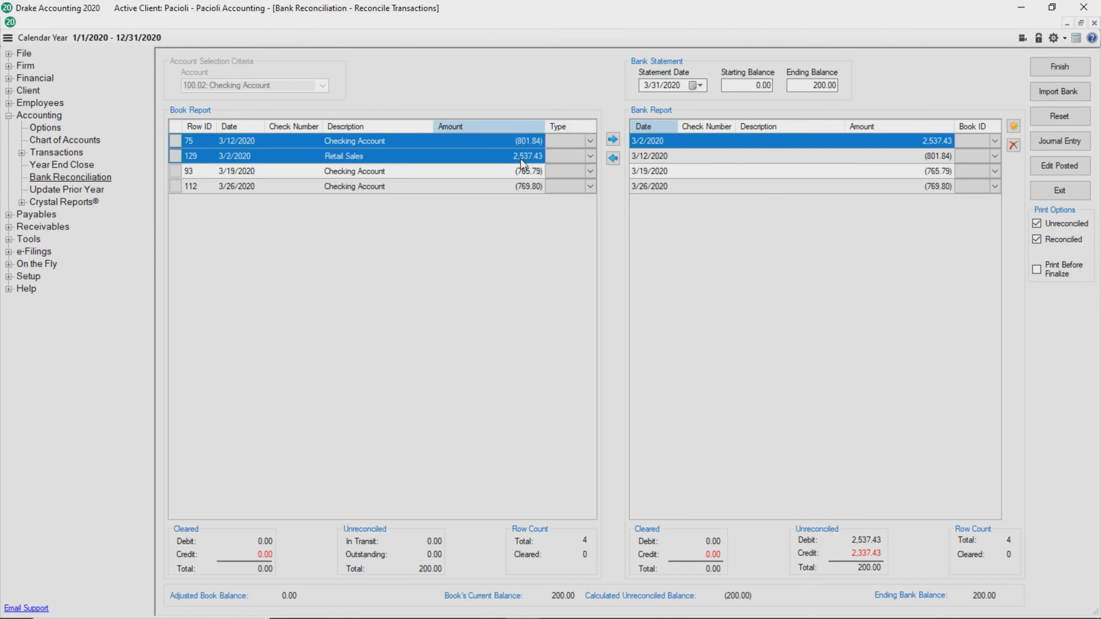
ctrl+click(522, 171)
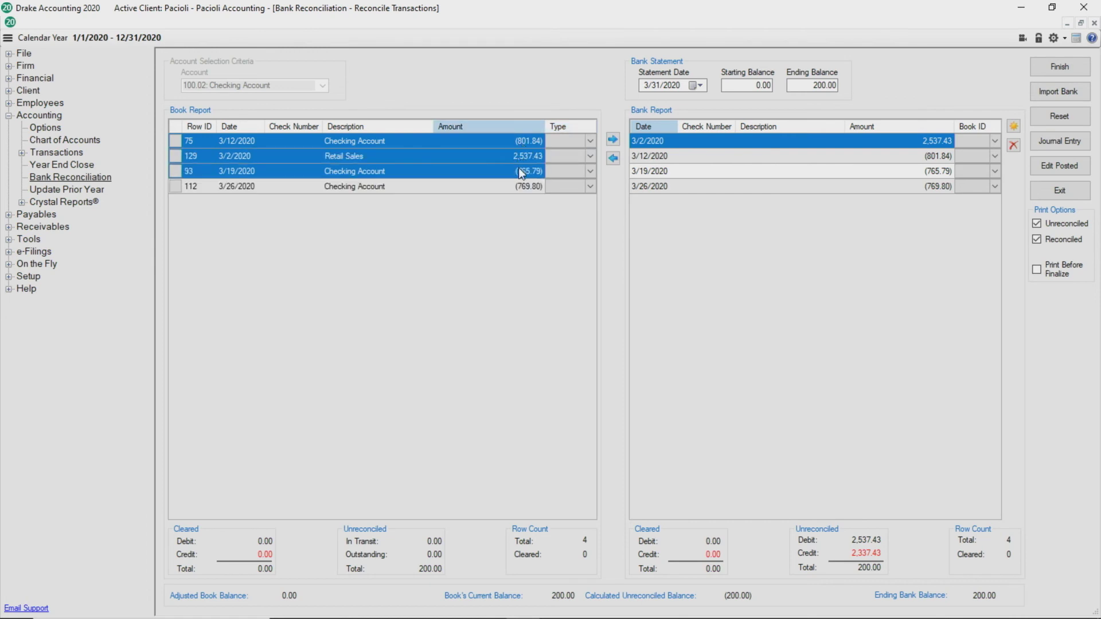
click(613, 140)
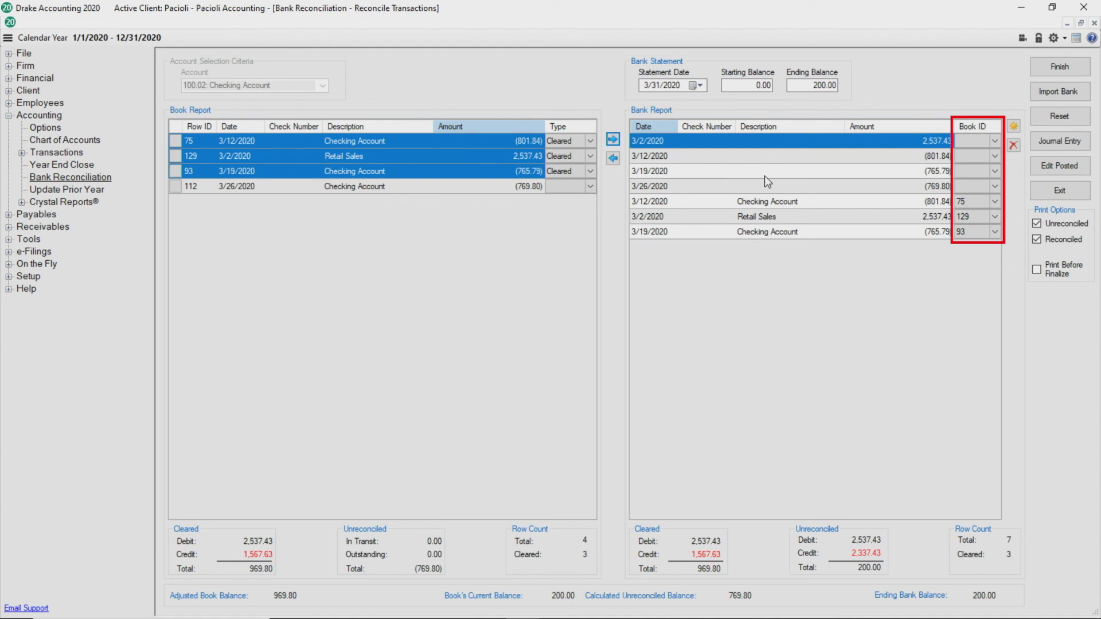
click(994, 186)
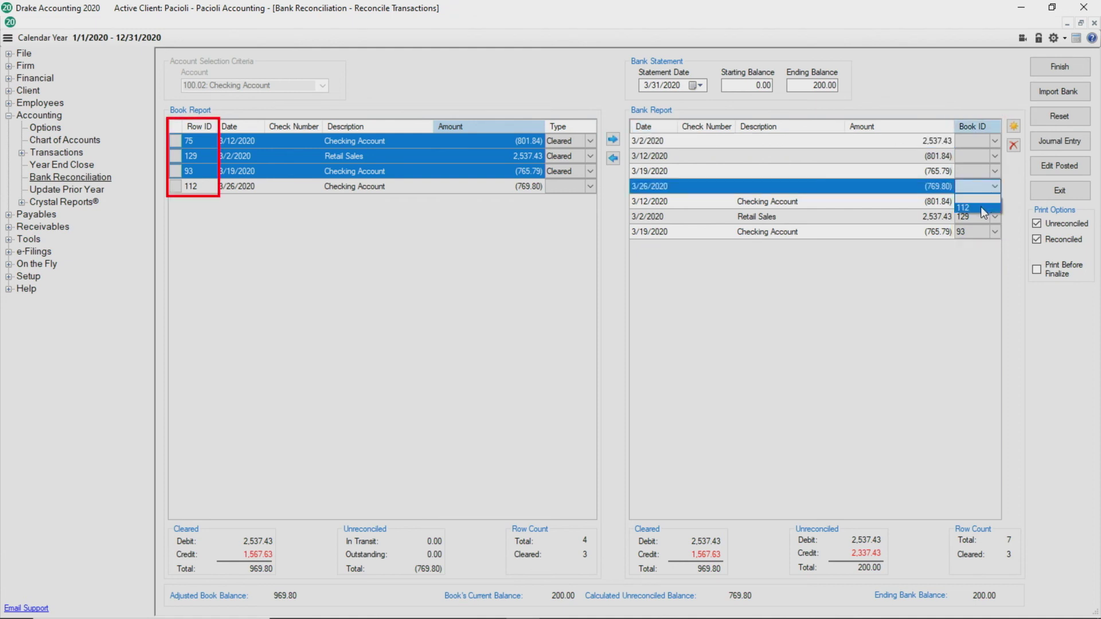
click(981, 208)
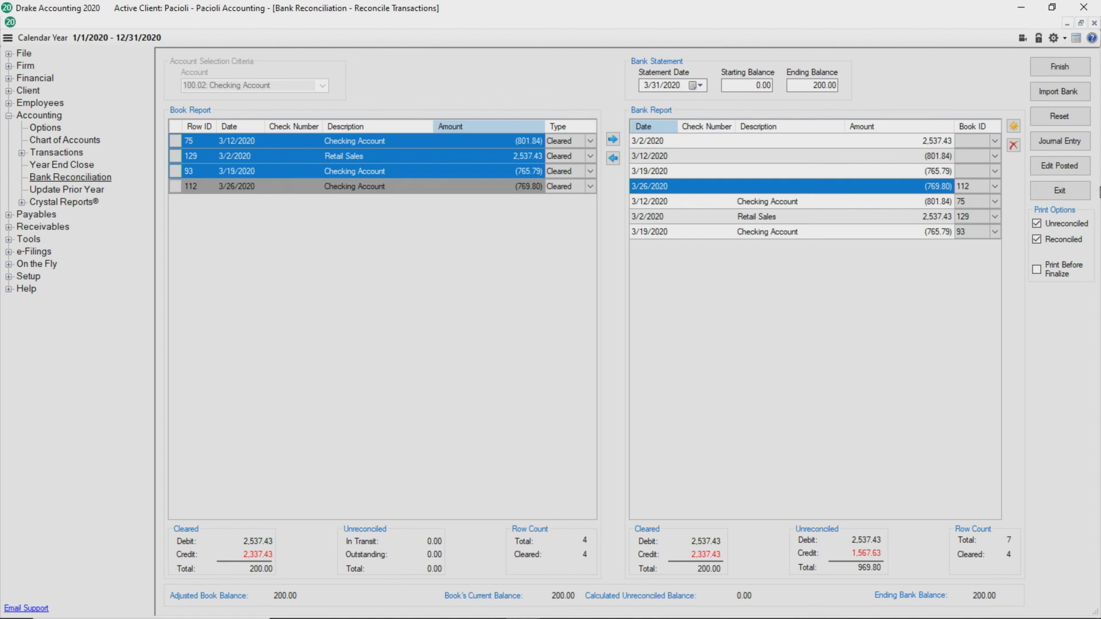
Finish the reconciliation to preview the Acct 100.02 report with four cleared transactions and 0.00 unreconciled
click(1061, 67)
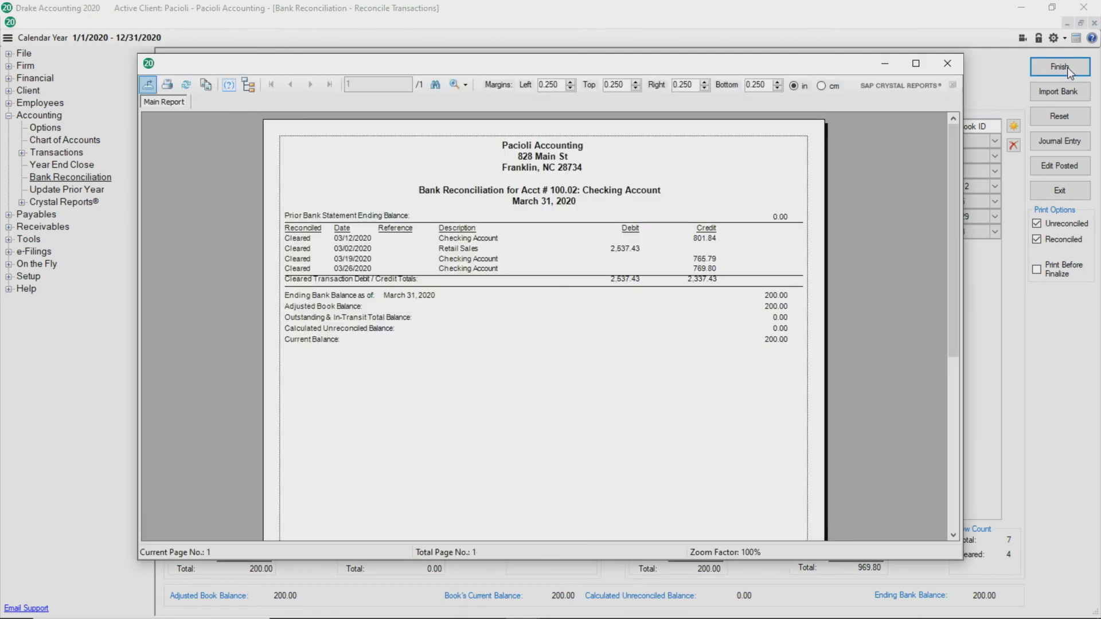